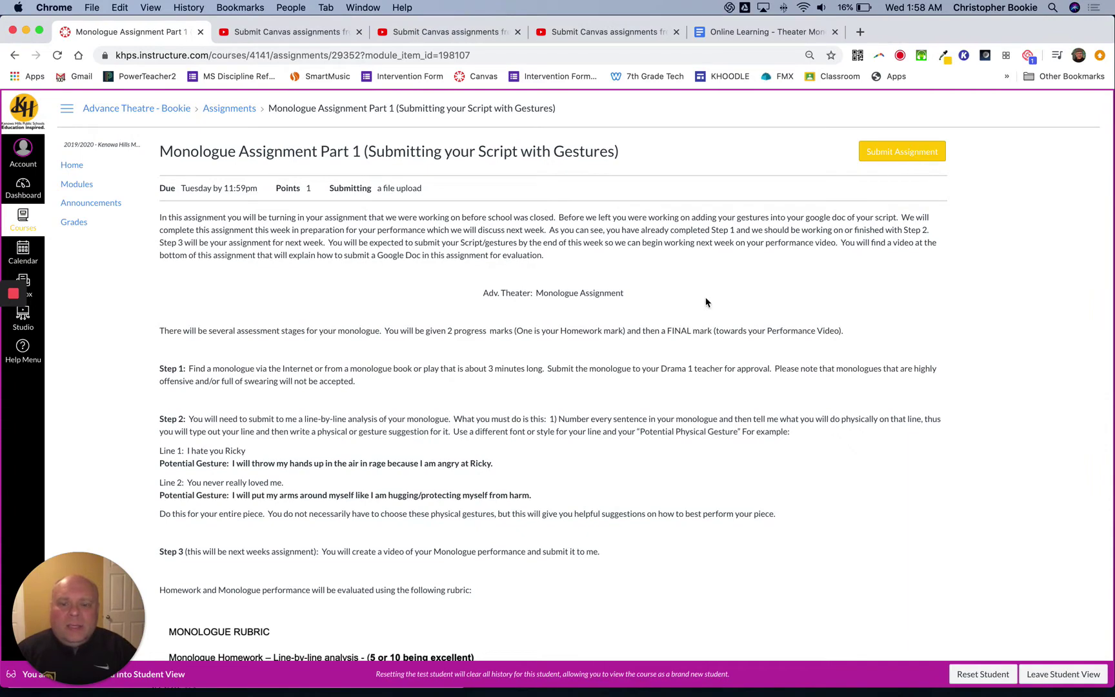
- Jump to the File Upload submission form on the Monologue Assignment Part 1 page
left_click(890, 153)
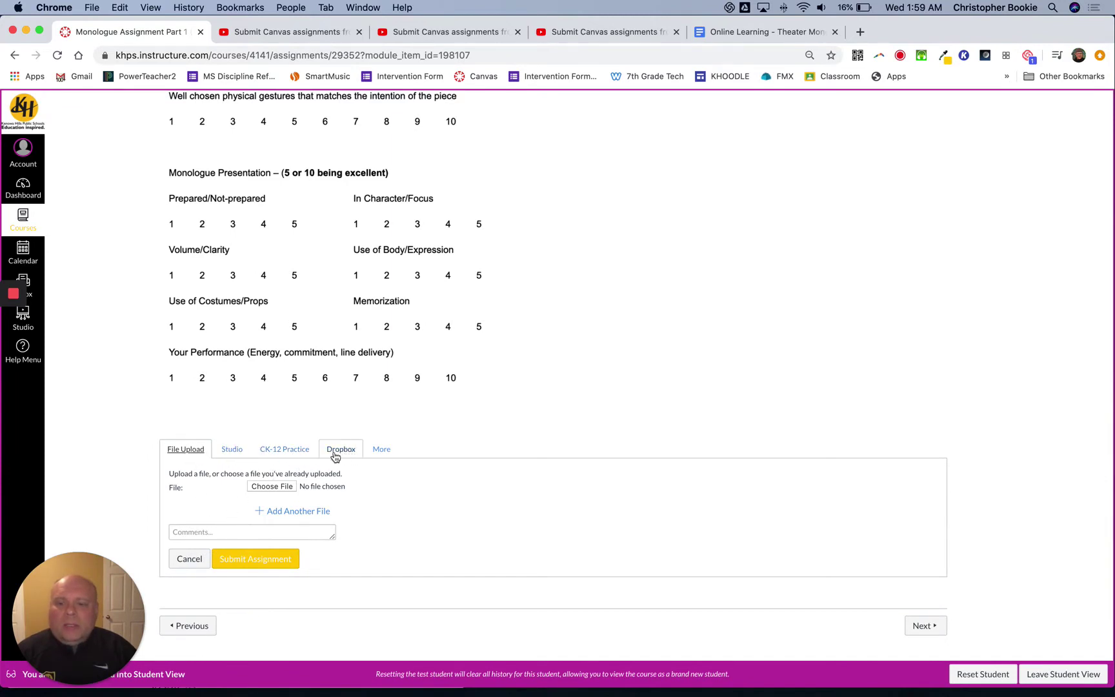
- Pick Google Drive from the More tab's list of other submission tools
left_click(380, 449)
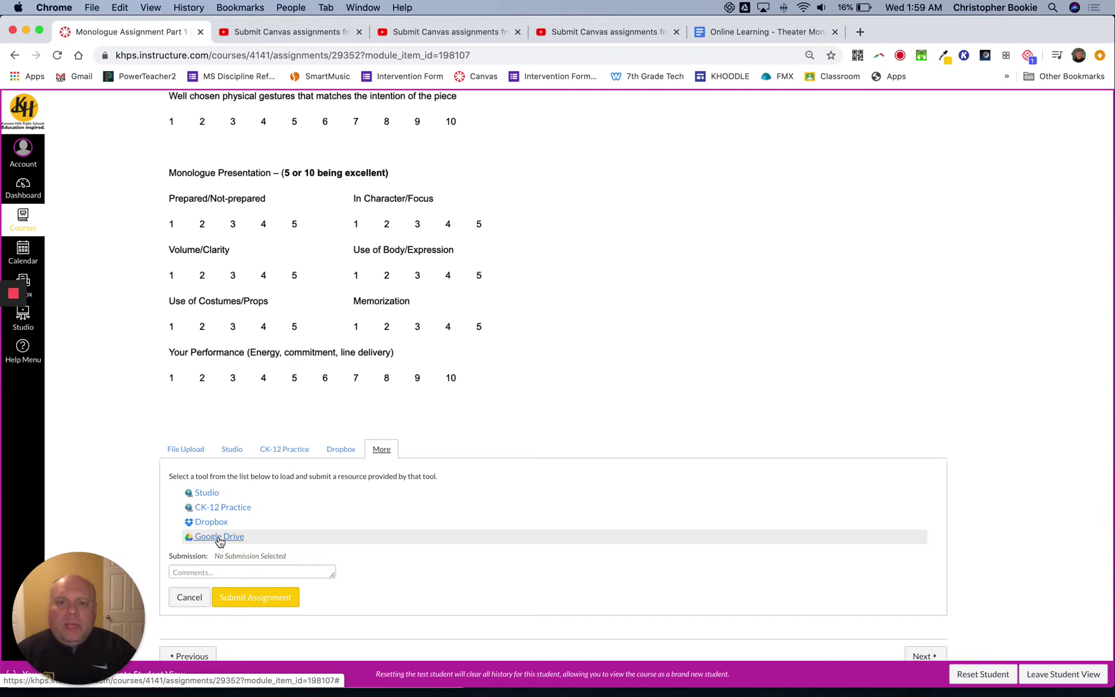
left_click(219, 538)
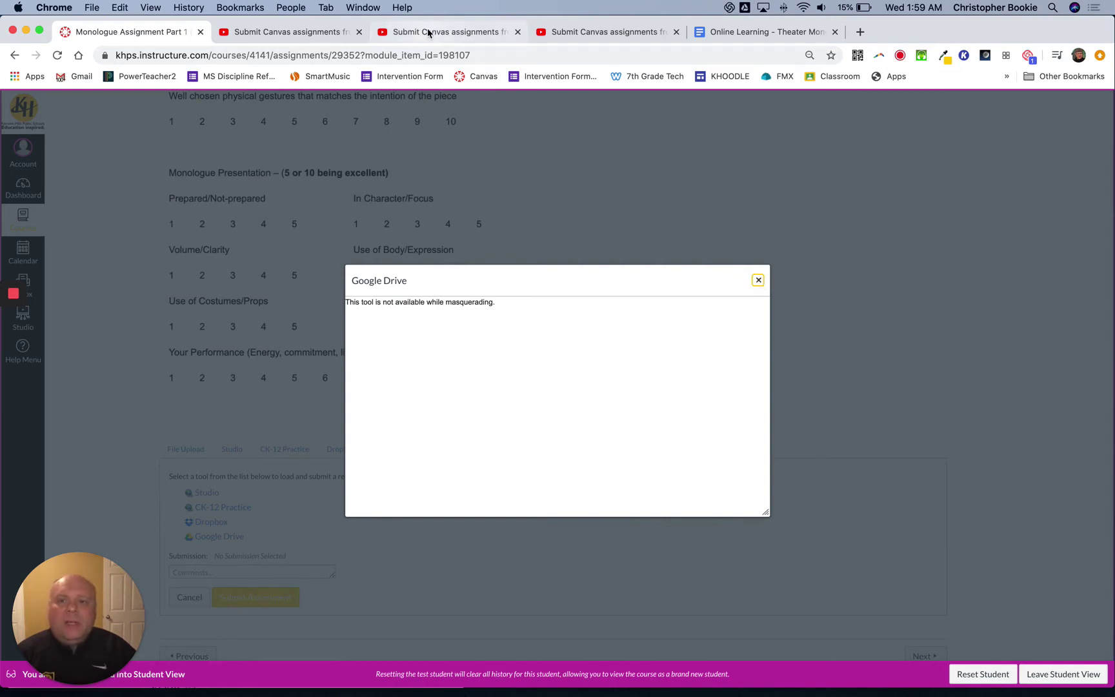
- Step through the YouTube tutorial's Drive authorization, folder browsing and file selection views
left_click(319, 33)
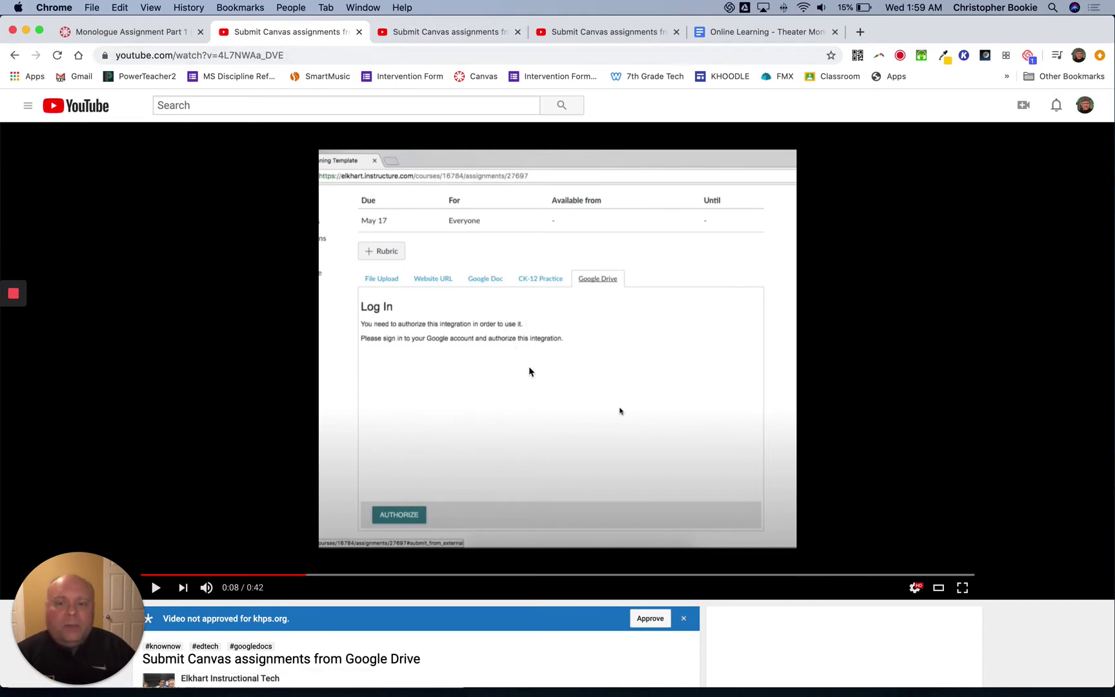
left_click(449, 35)
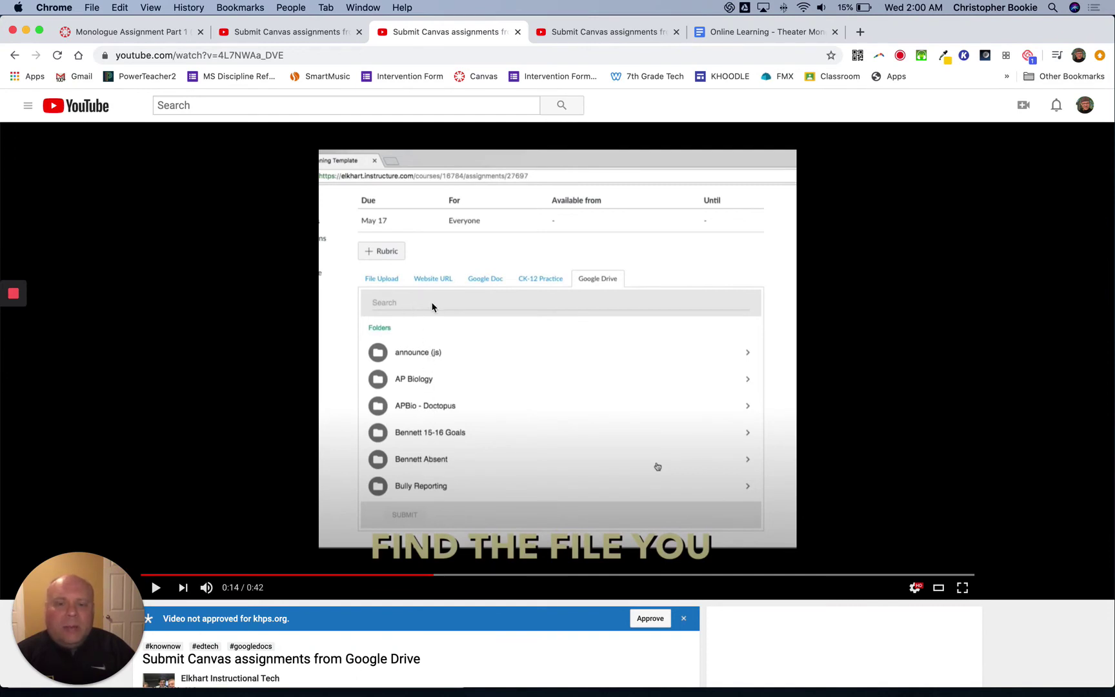
left_click(569, 32)
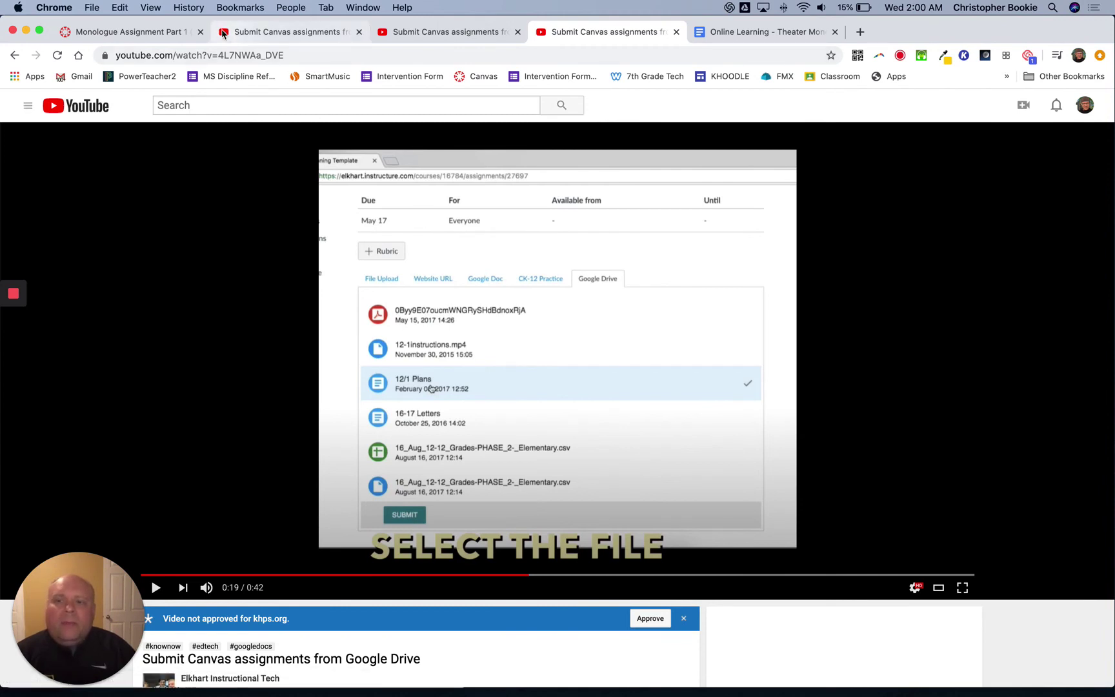
- Back on the assignment page, close the Google Drive tool and confirm cancelling it
left_click(148, 32)
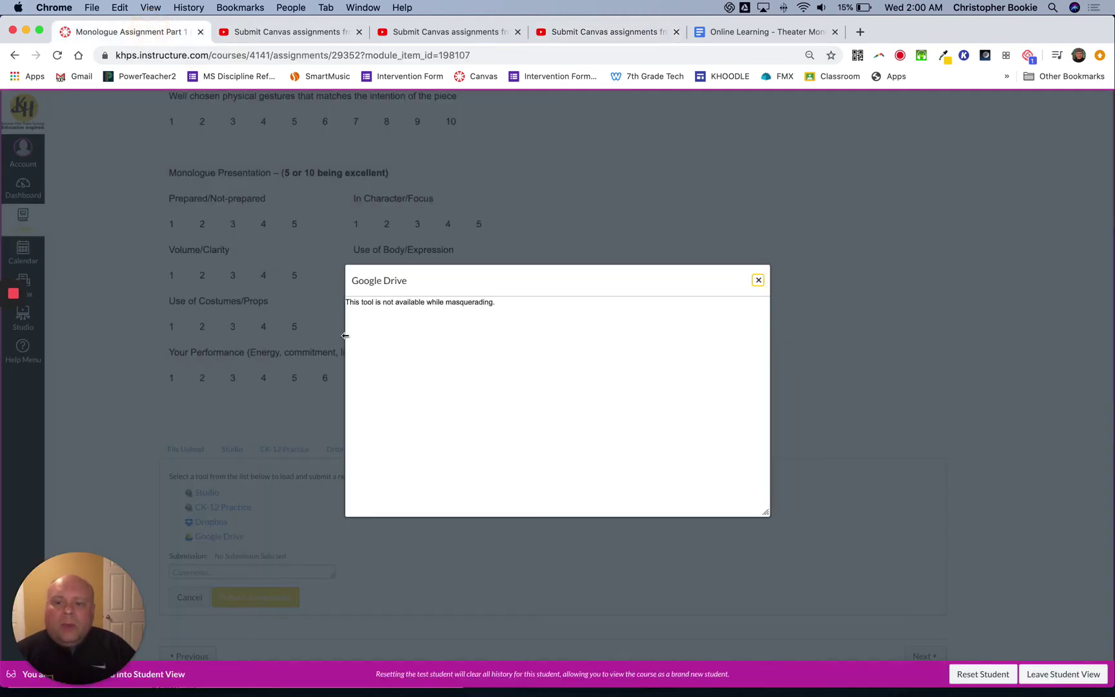
left_click(759, 279)
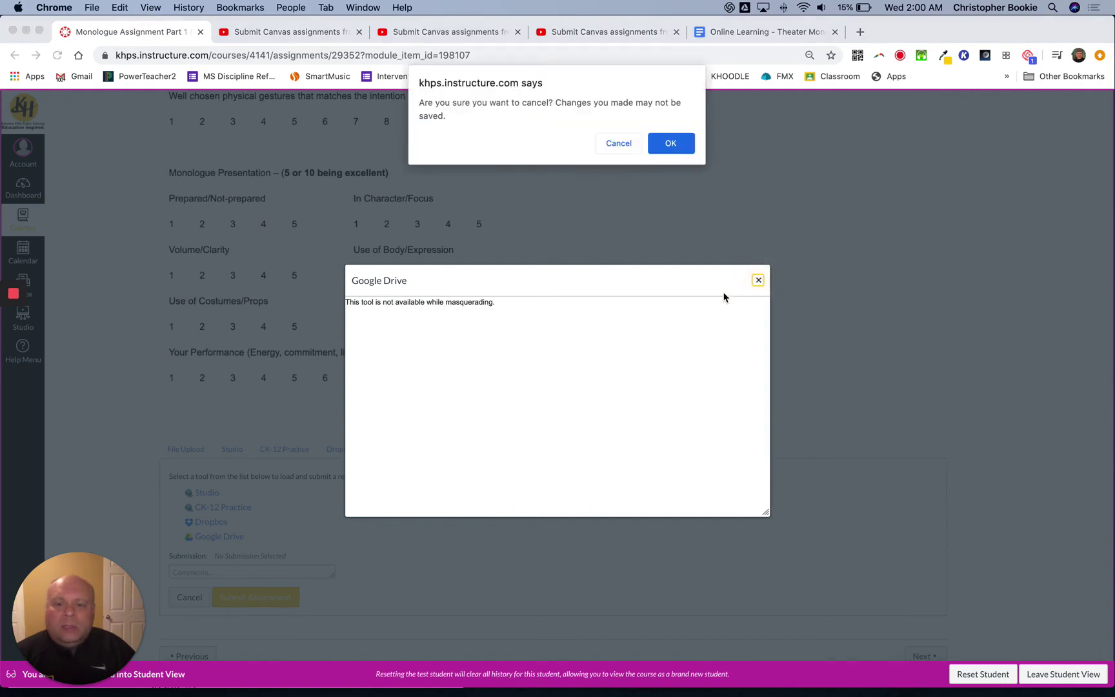
left_click(671, 145)
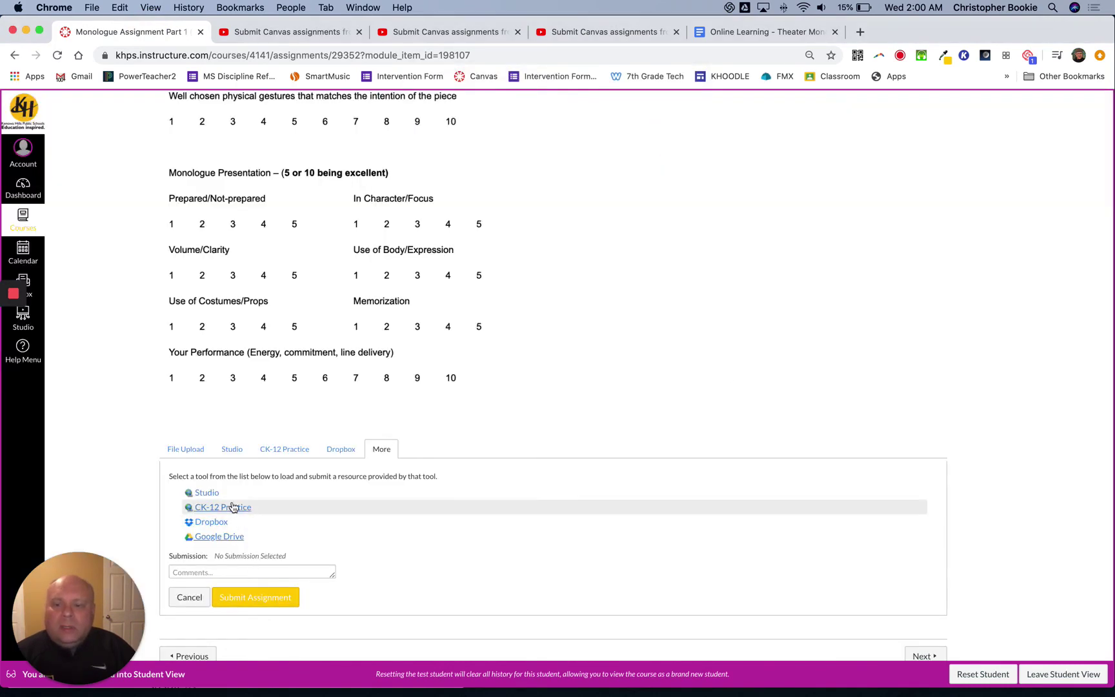